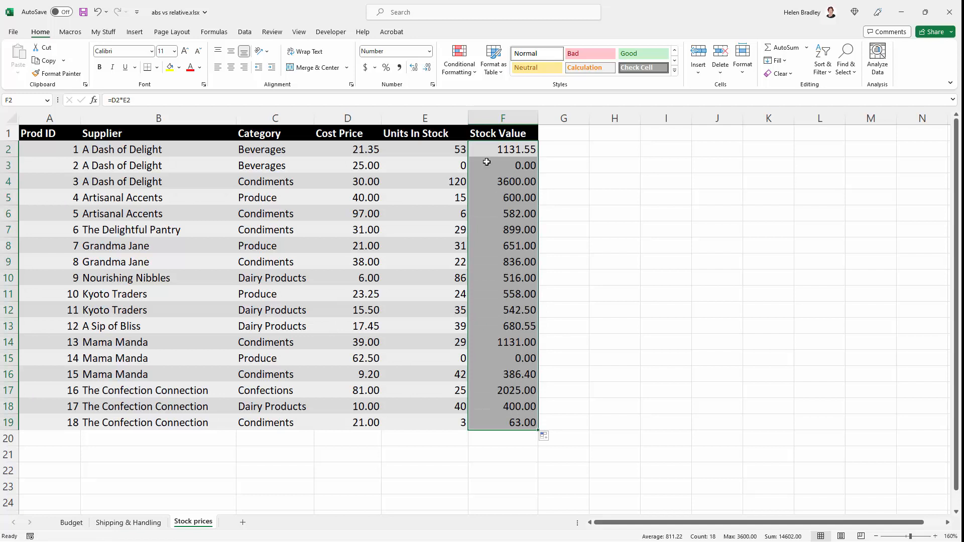
Step: Inspect the Stock Value formulas in F2, F3 and F4 to see which cells each one references
left_click(500, 153)
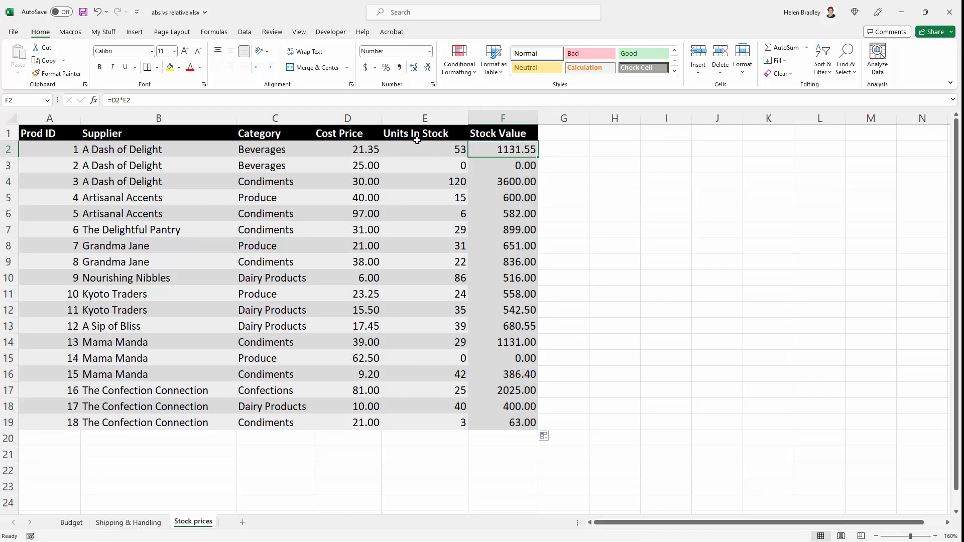
double_click(495, 149)
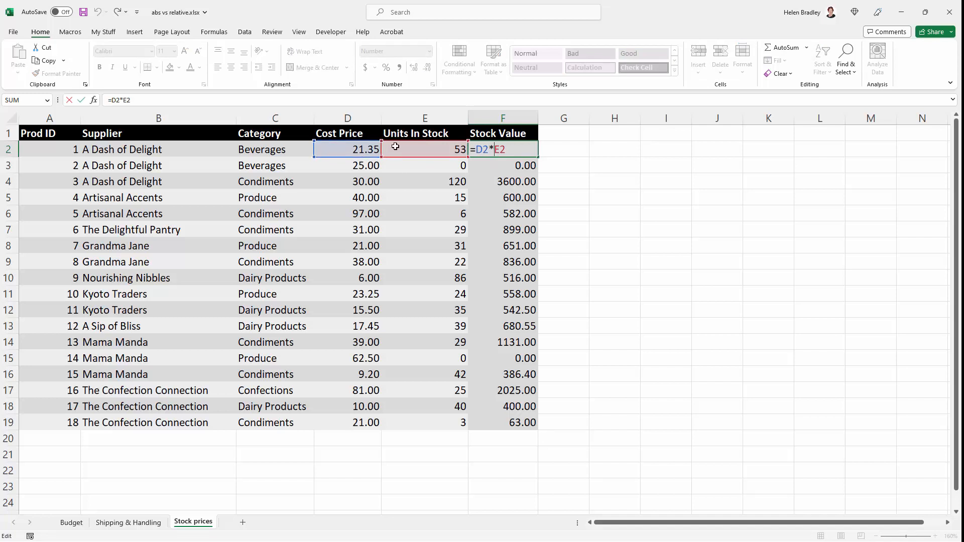
key("ctrl+Return")
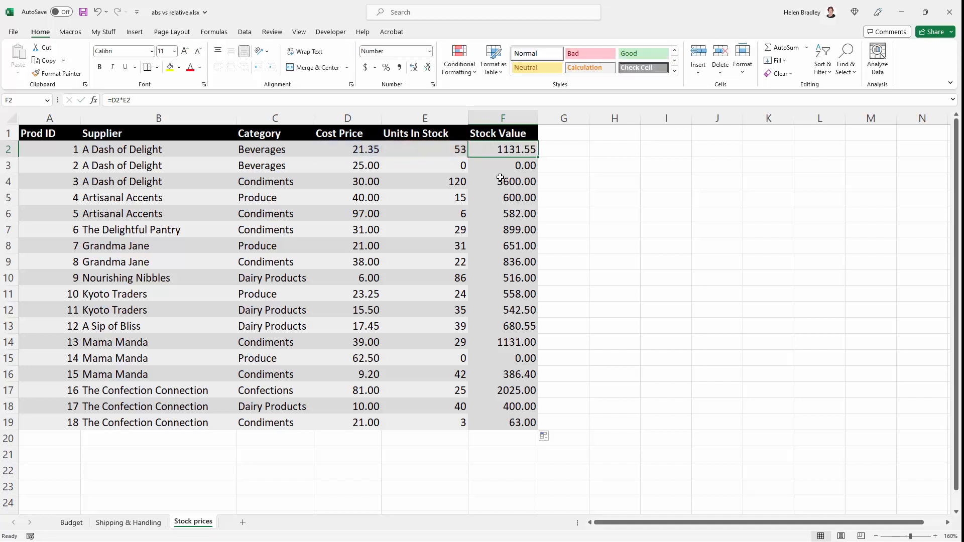
double_click(526, 166)
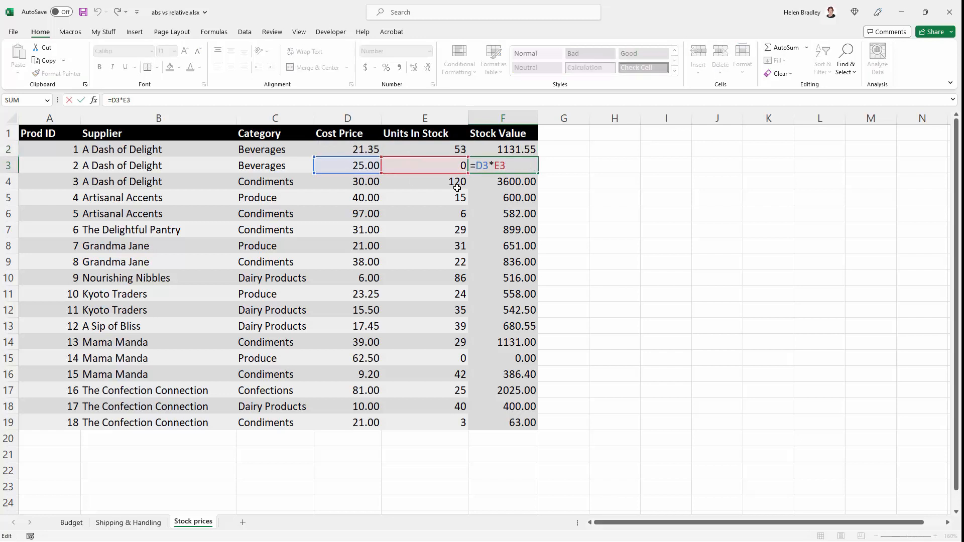
key("Return")
double_click(490, 179)
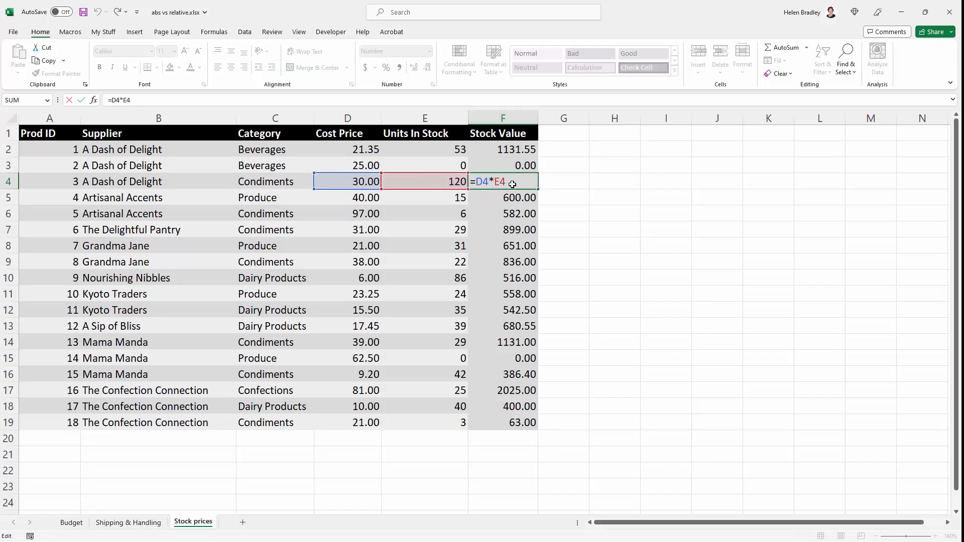
key("Escape")
Step: Compare the cell references in the F2 Stock Value formula with those in F4 and F5
left_click(506, 149)
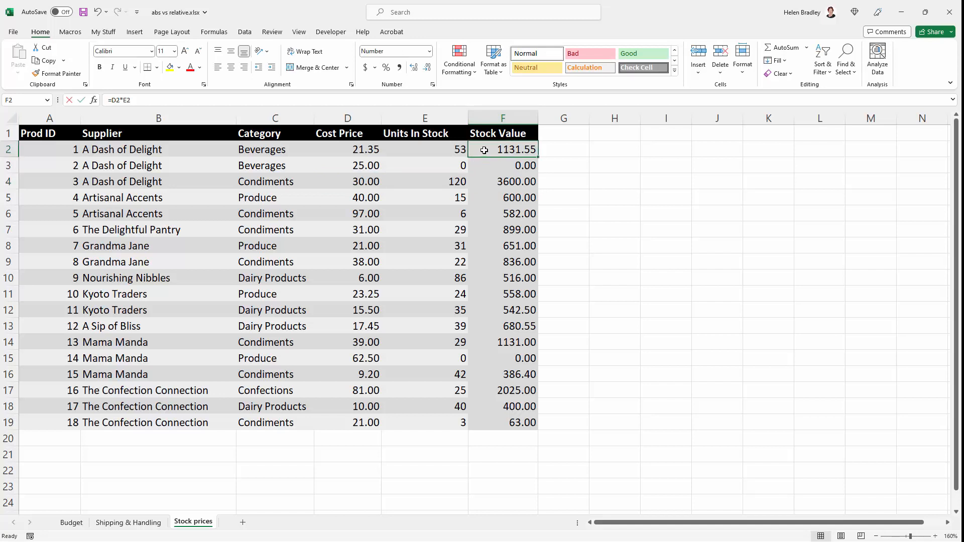
double_click(482, 151)
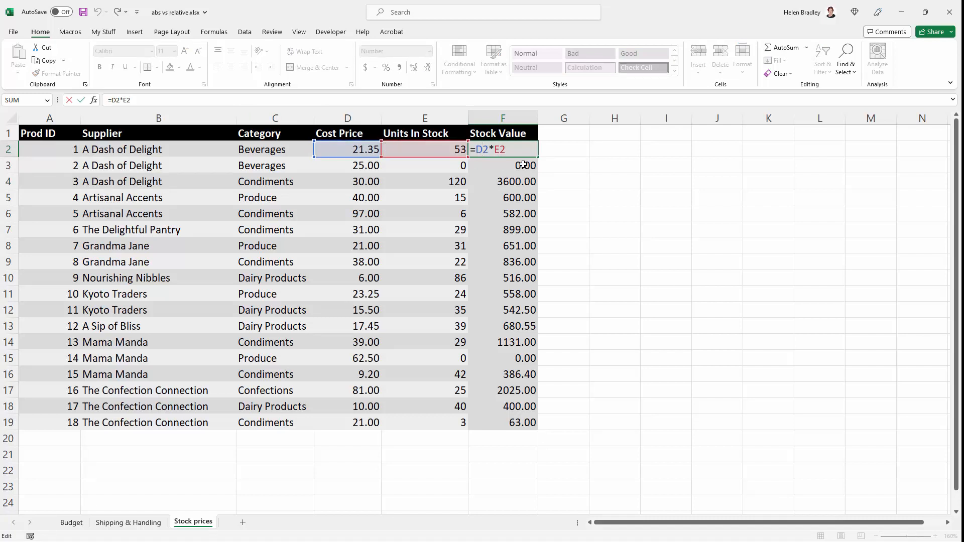
key("ctrl+Return")
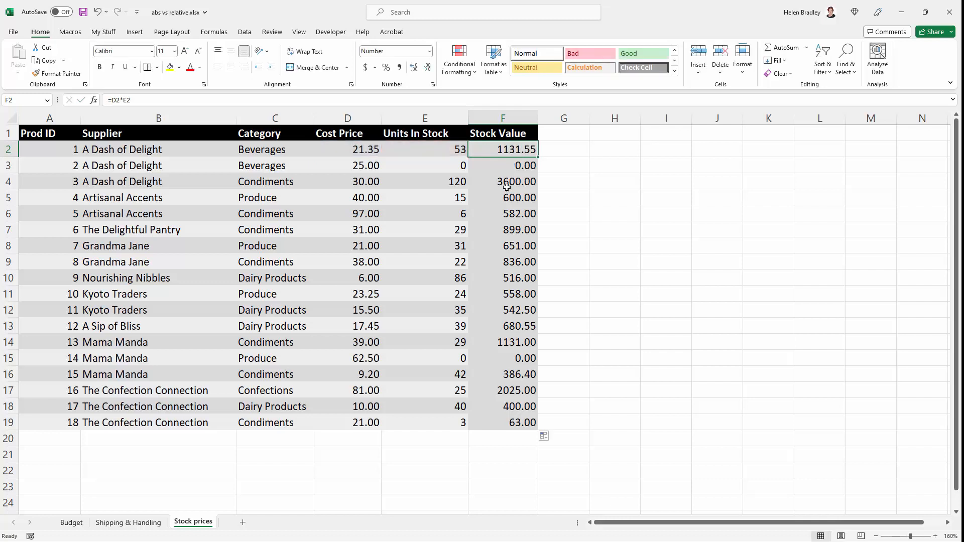
double_click(508, 182)
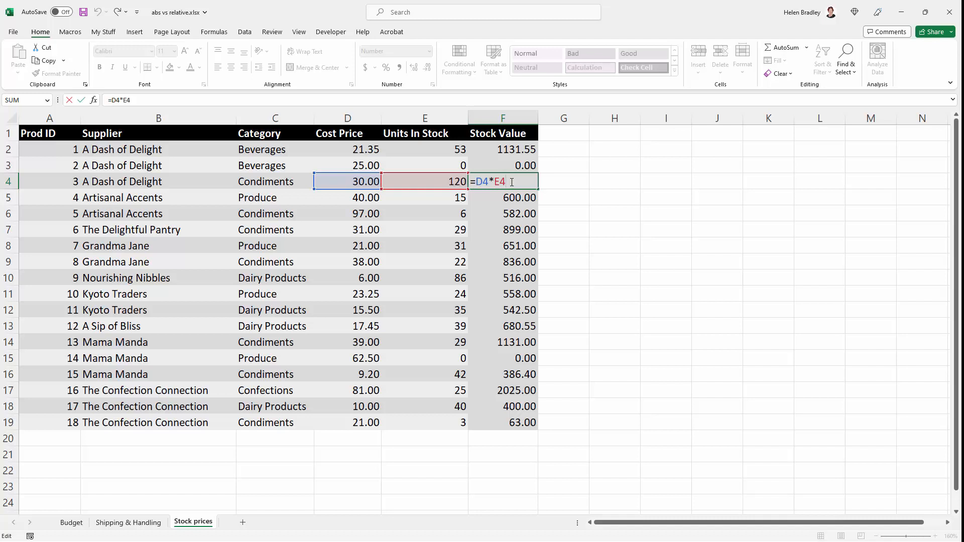
key("Return")
double_click(514, 200)
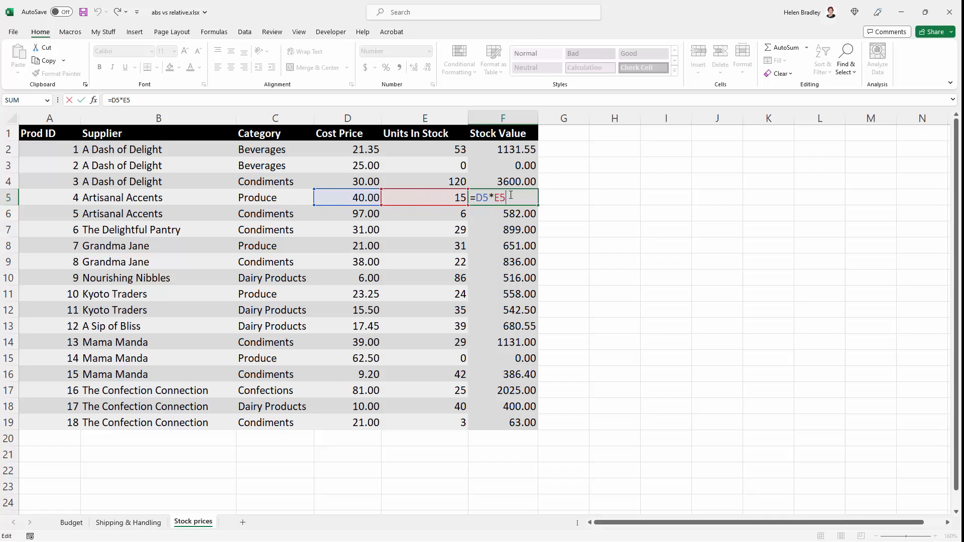
key("ctrl+Return")
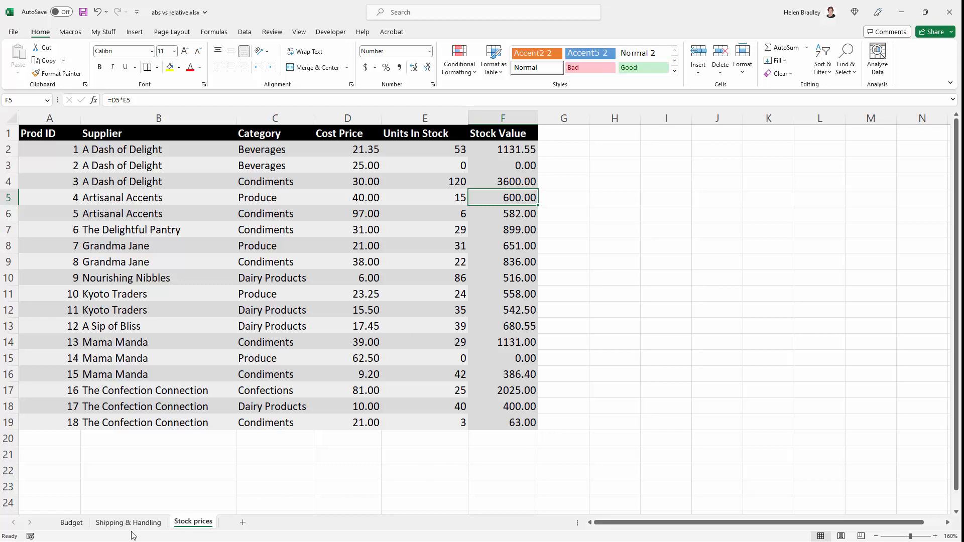
Step: On the Shipping & Handling sheet, enter =B5*C2 in C5 and fill the formula down to C15
left_click(129, 522)
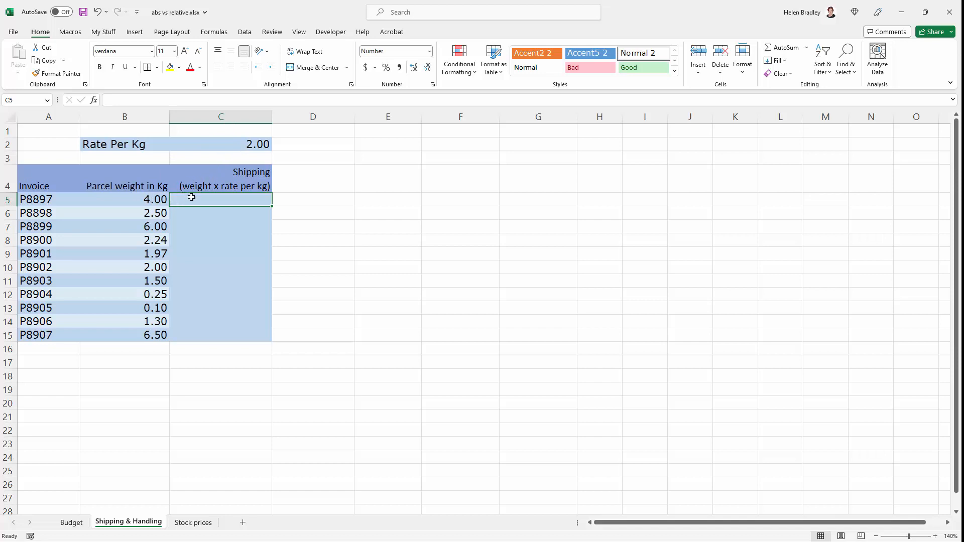
type("=")
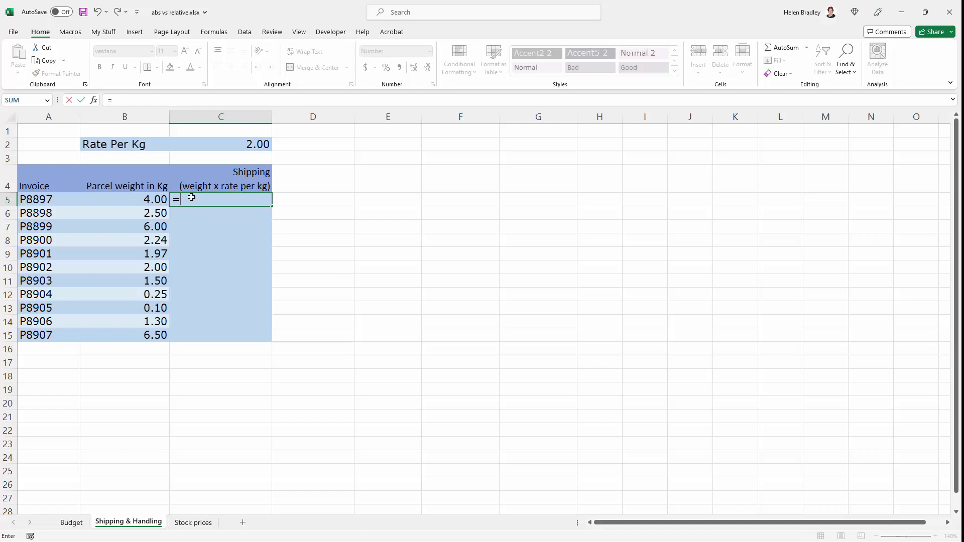
left_click(122, 201)
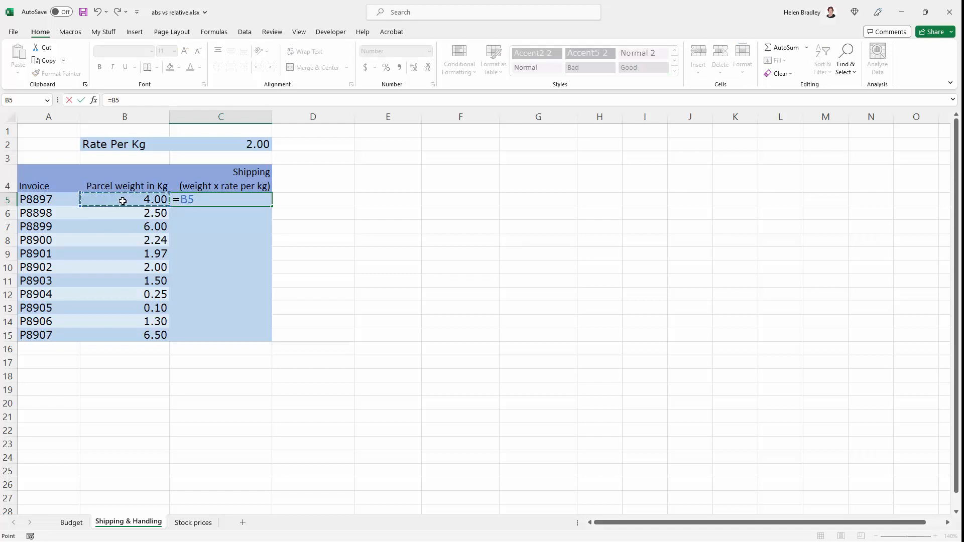
type("*")
left_click(240, 144)
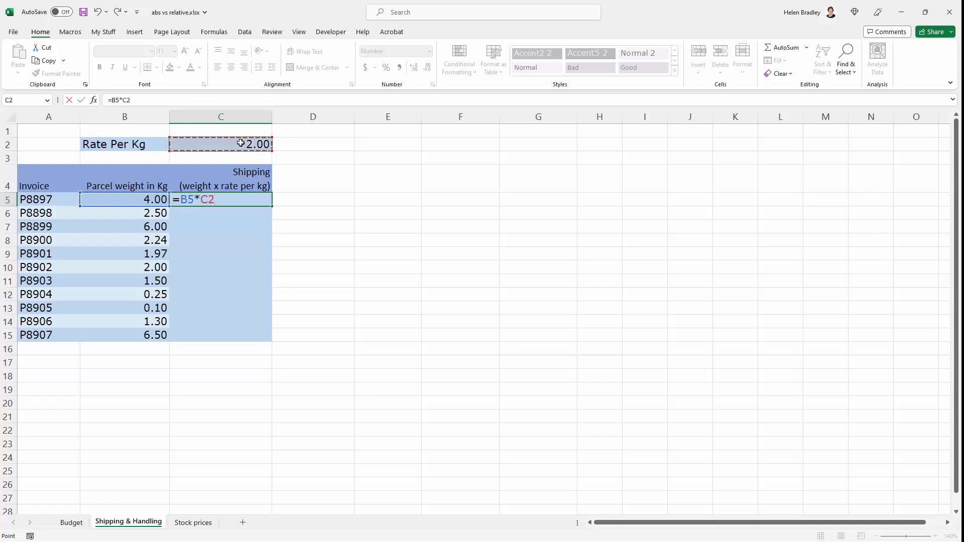
key("Return")
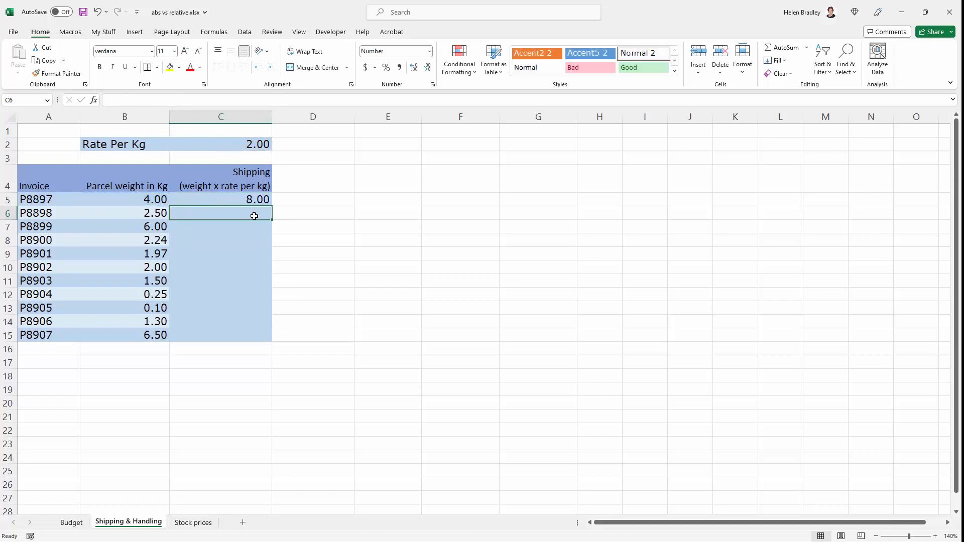
left_click(239, 199)
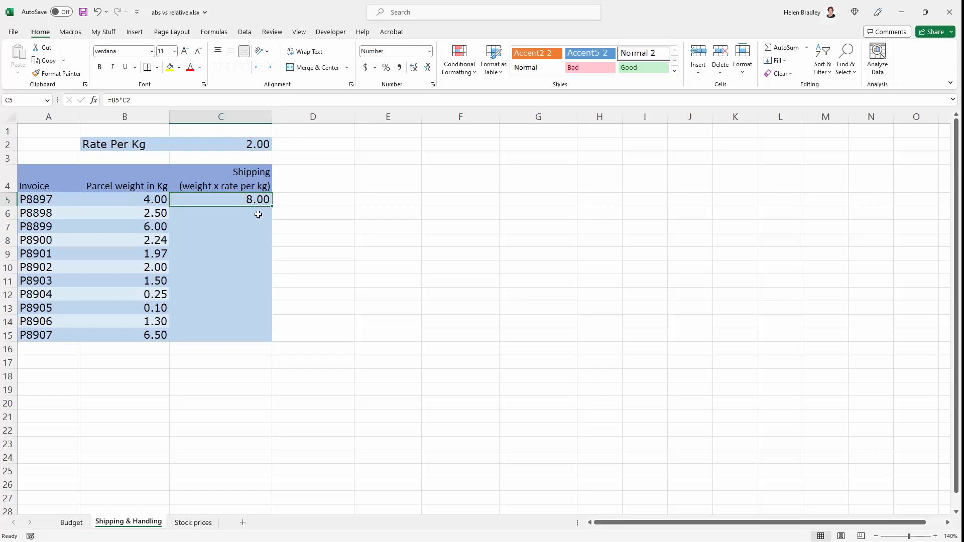
left_click_drag(271, 207, 271, 342)
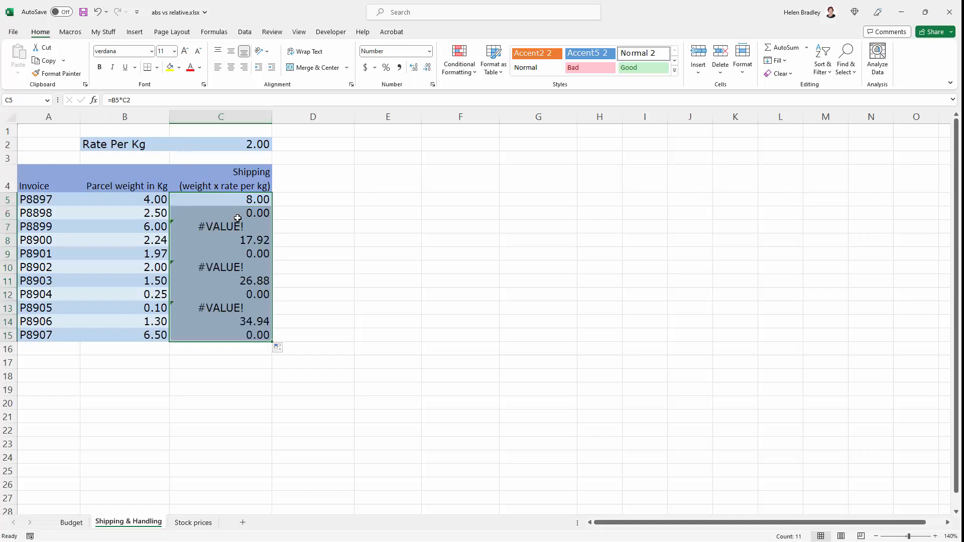
Step: Inspect the shipping formulas in C5, C6 and C8 and check their references against the Rate Per Kg cell
left_click(232, 203)
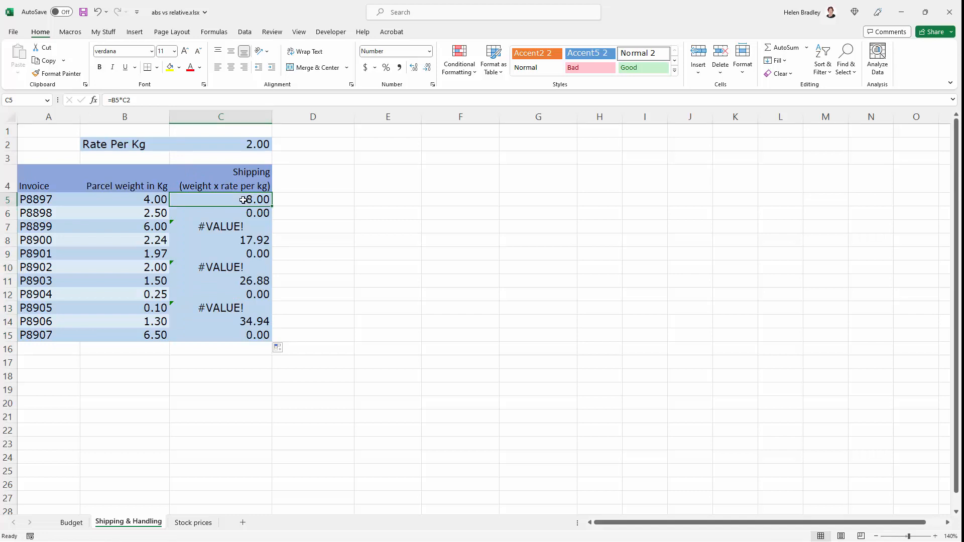
double_click(243, 200)
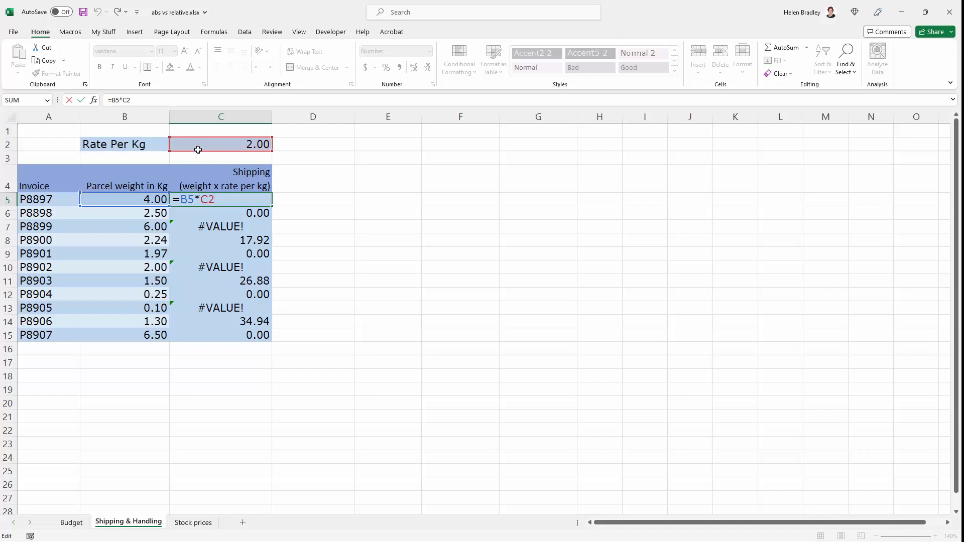
key("ctrl+Return")
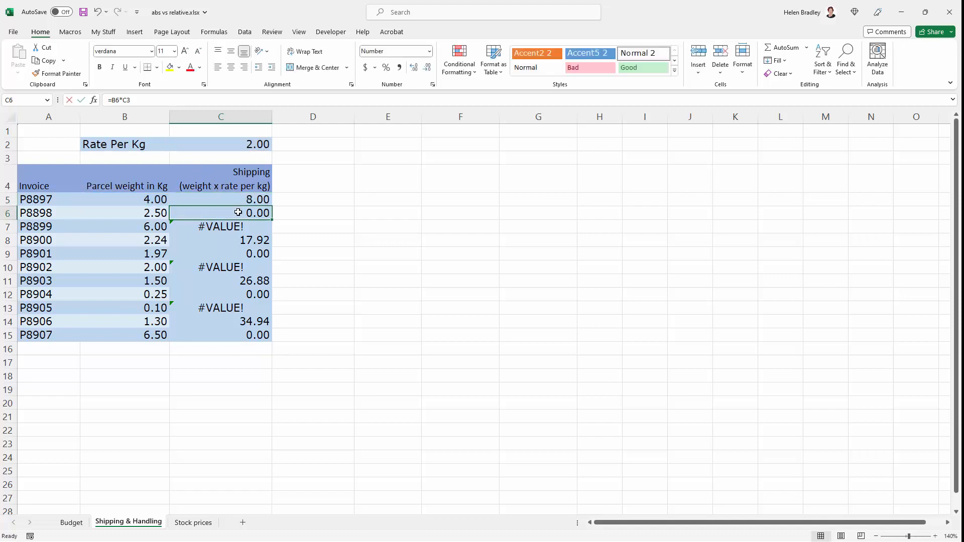
double_click(238, 213)
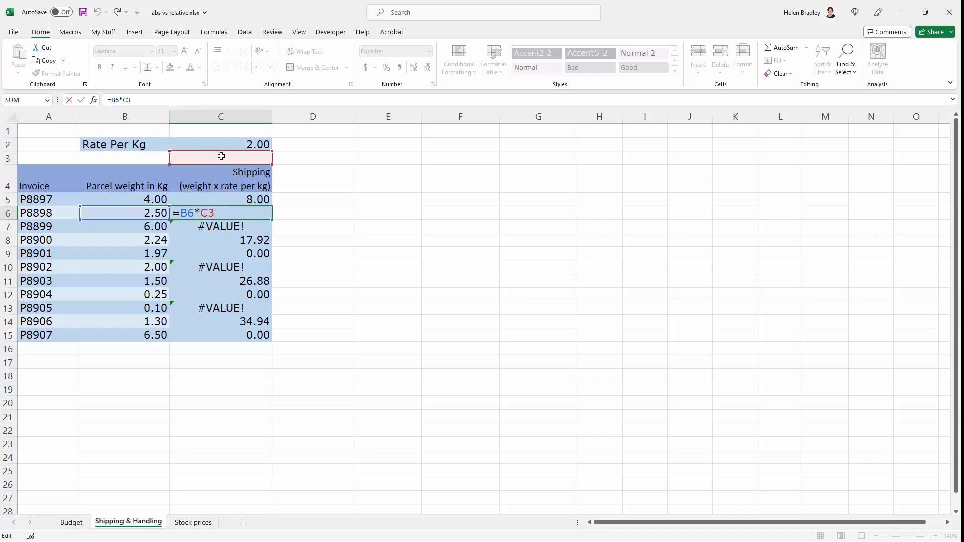
key("ctrl+Return")
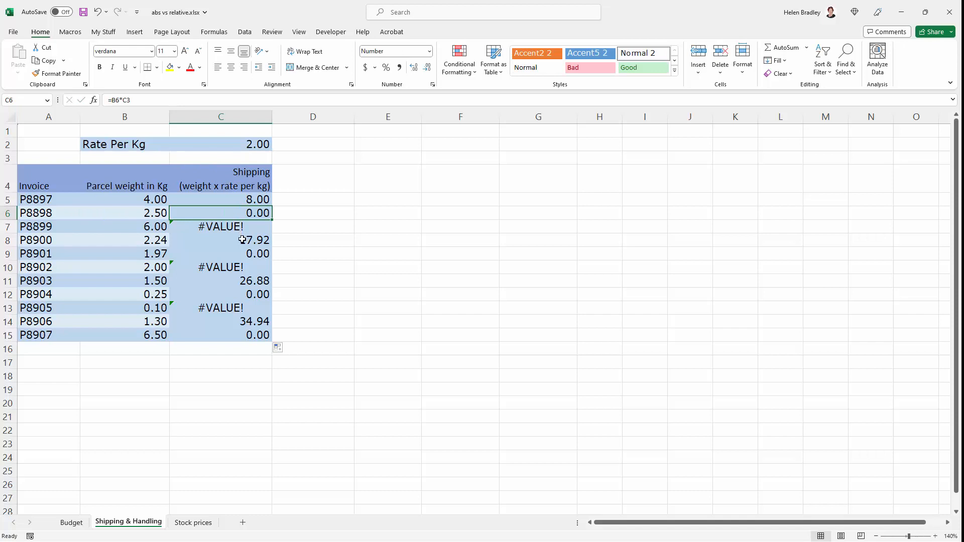
left_click(239, 240)
key("F2")
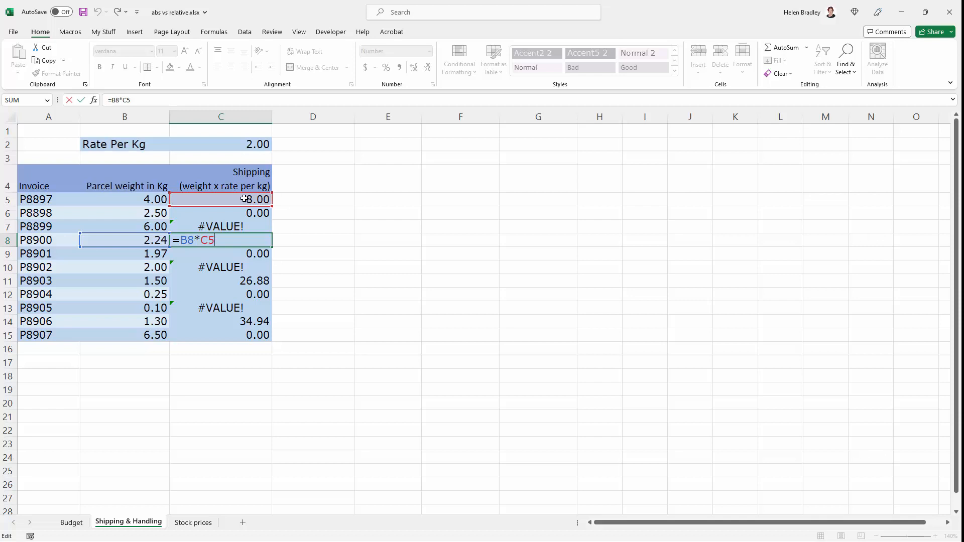
key("Return")
left_click(282, 210)
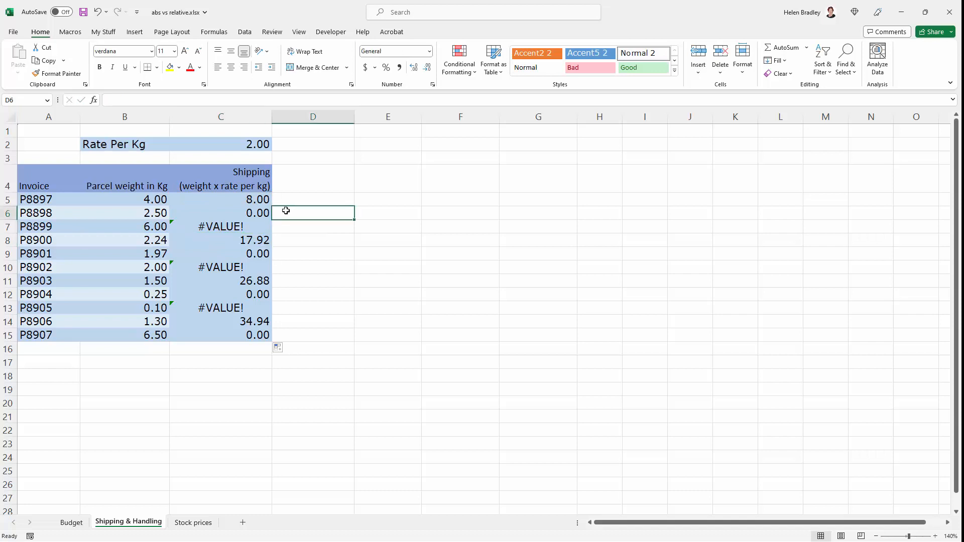
left_click(219, 141)
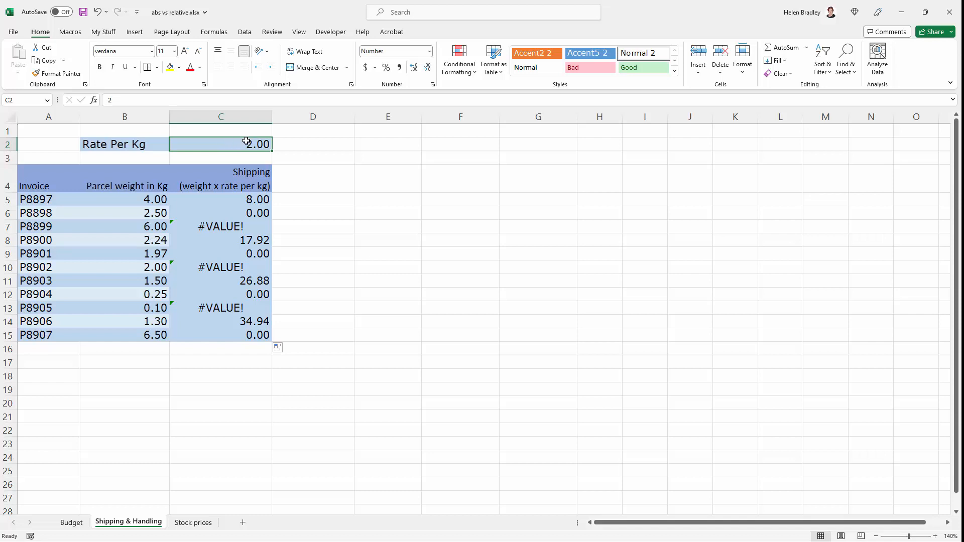
Step: Make the rate reference in C5 absolute so the formula reads =B5*$C$2, and fill it down to C15
left_click(260, 199)
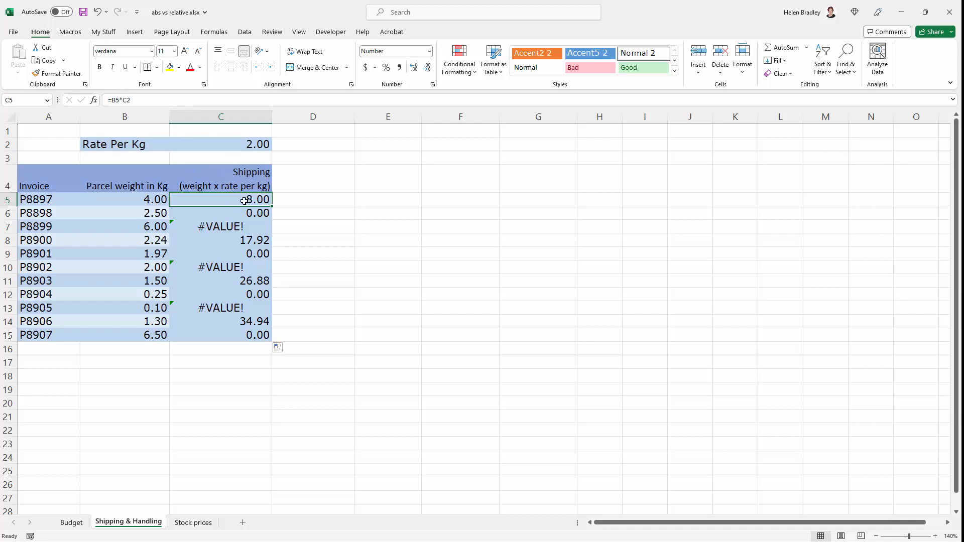
left_click(128, 100)
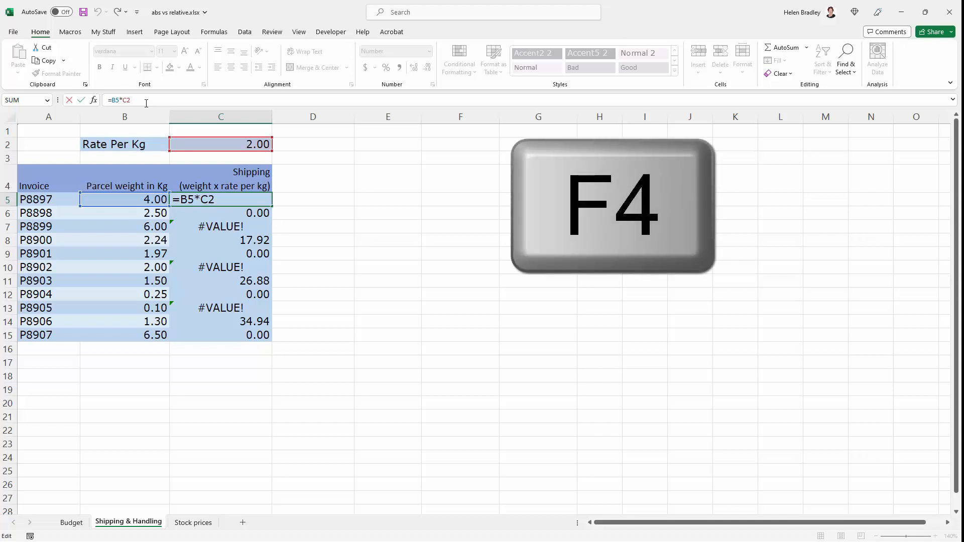
key("F4")
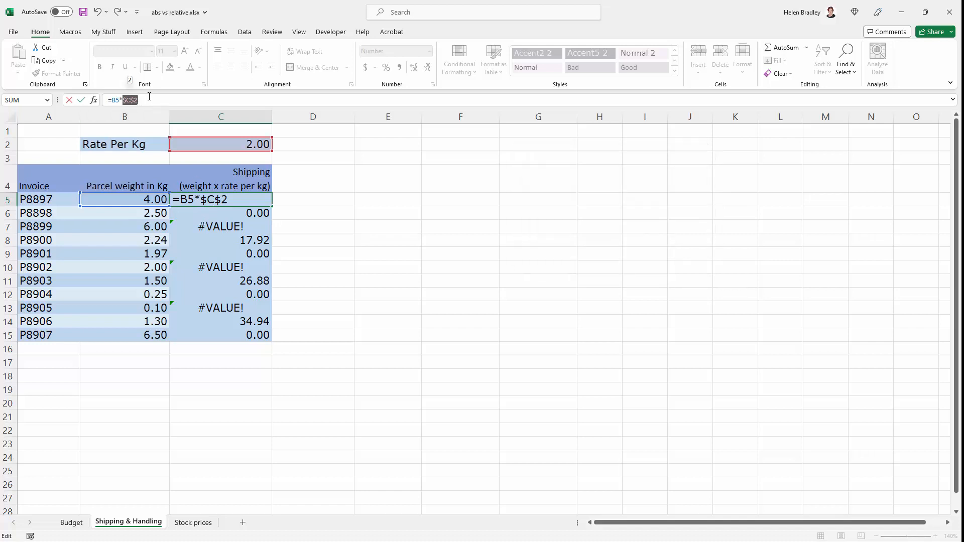
key("F4")
key("F4")
key("F4")
key("F4")
key("Return")
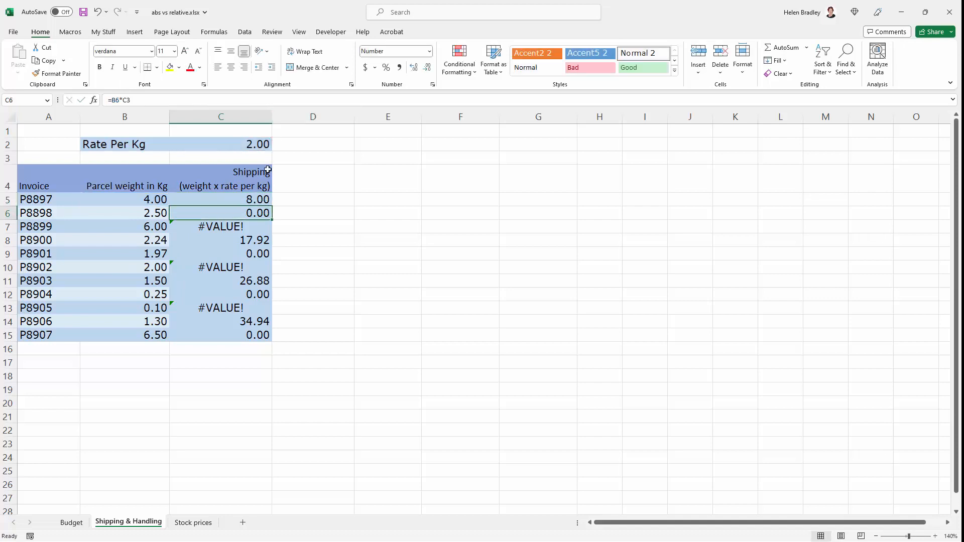
left_click(254, 200)
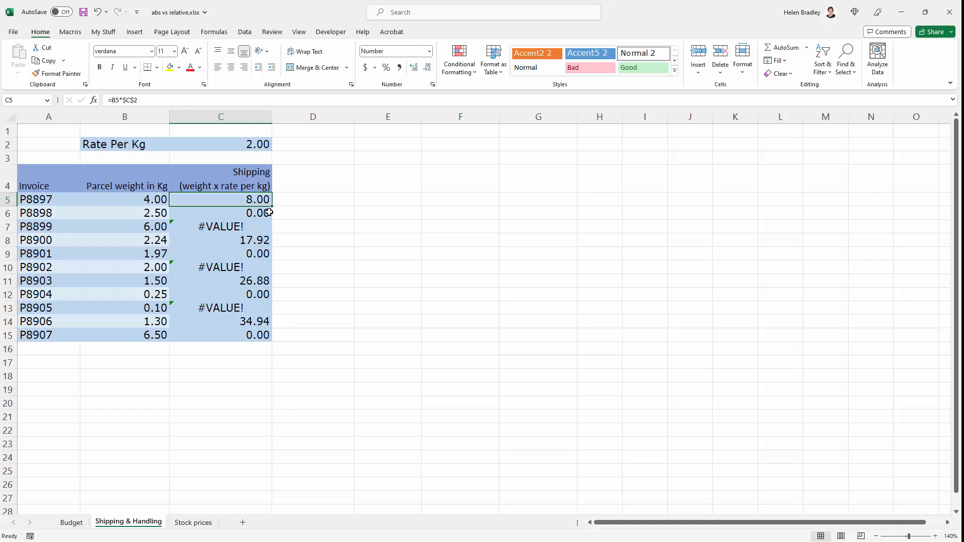
left_click_drag(272, 206, 283, 348)
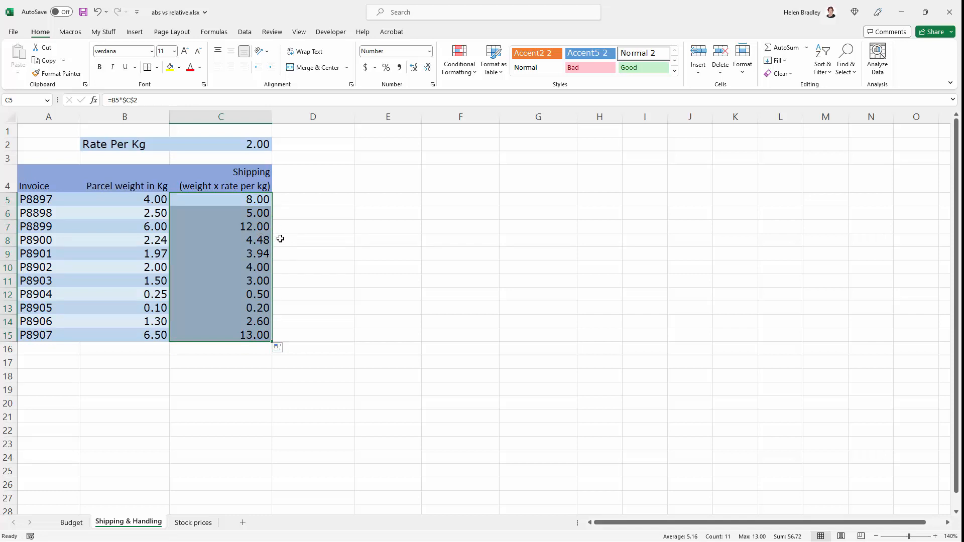
Step: Inspect the shipping formulas in C6 and C12 and check that both reference the Rate Per Kg cell
double_click(257, 214)
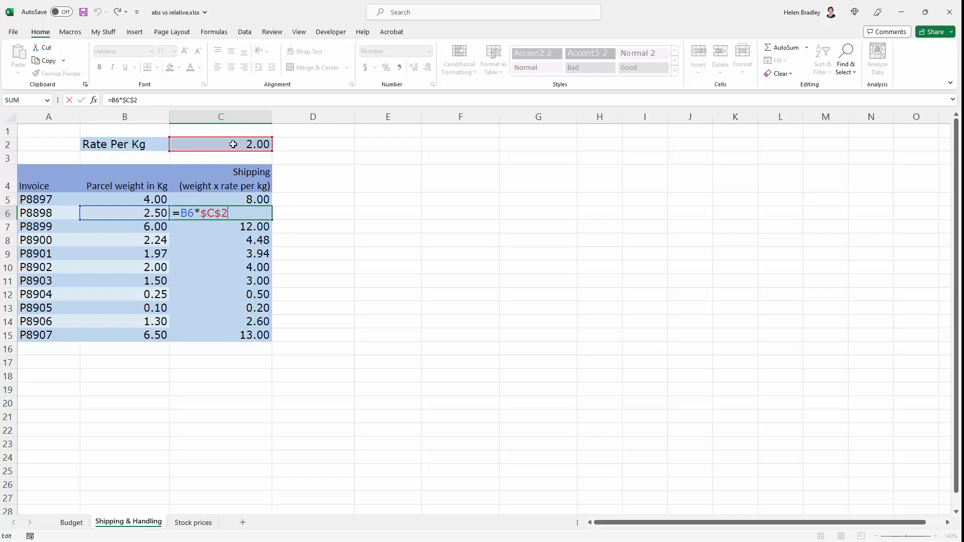
key("ctrl+Return")
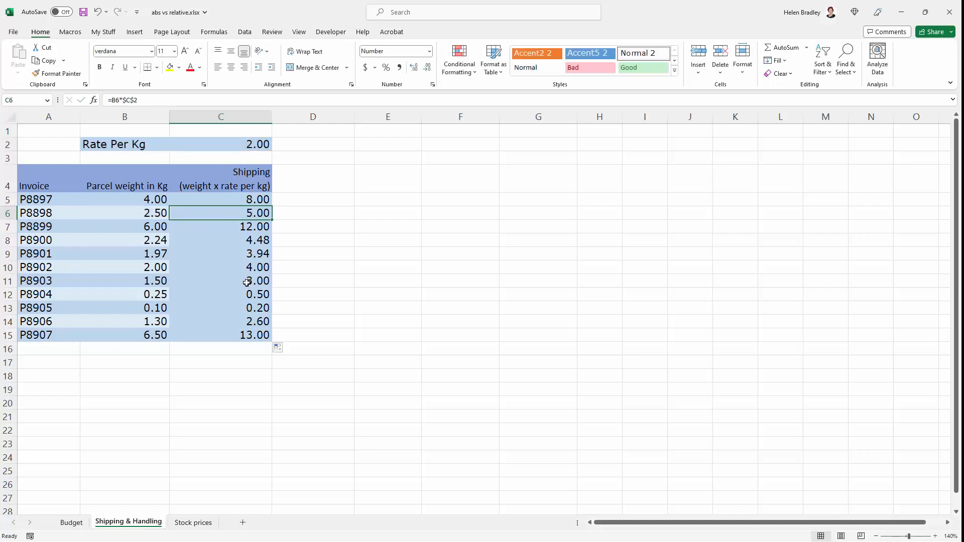
double_click(249, 293)
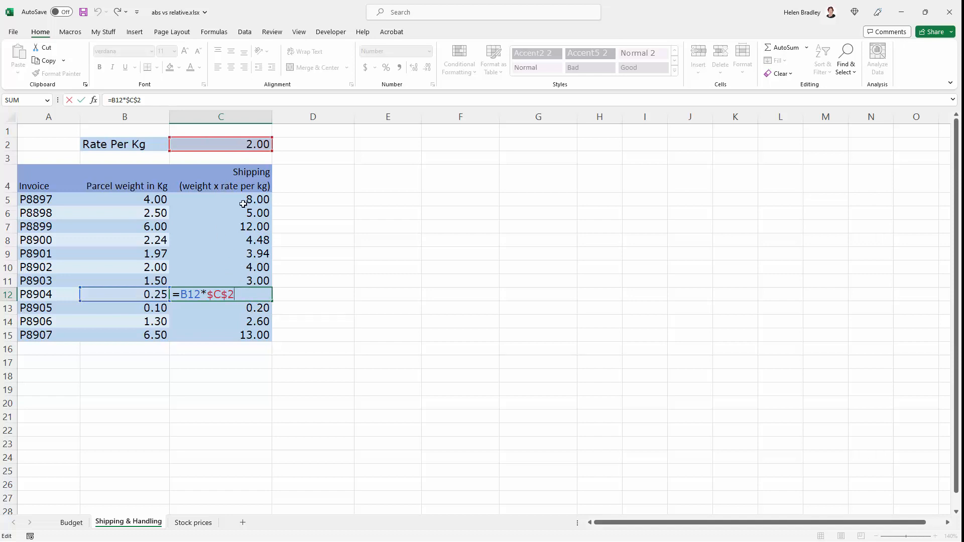
Step: Cycle the rate reference in C12's formula through its mixed and relative forms and back to $C$2
left_click(135, 101)
key("F4")
key("F4")
key("F4")
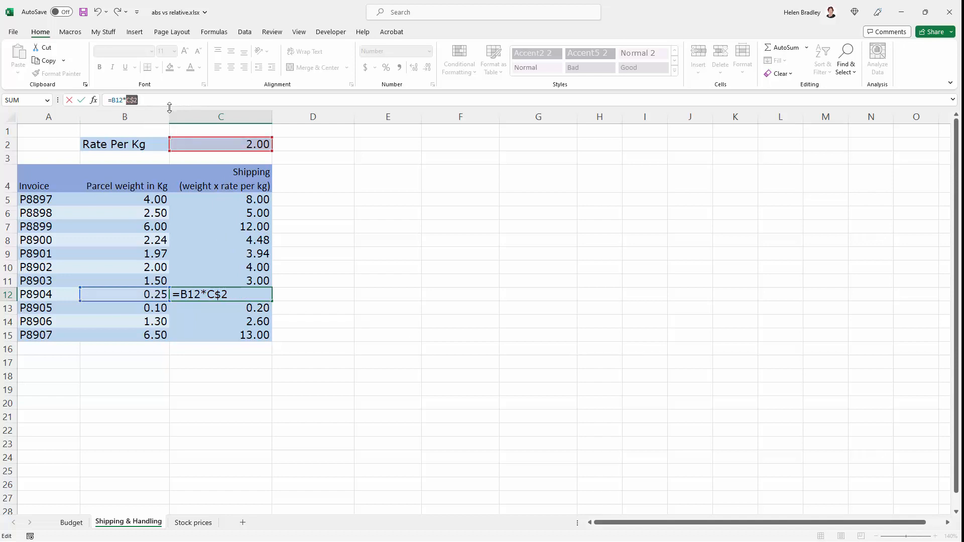
key("F4")
key("Return")
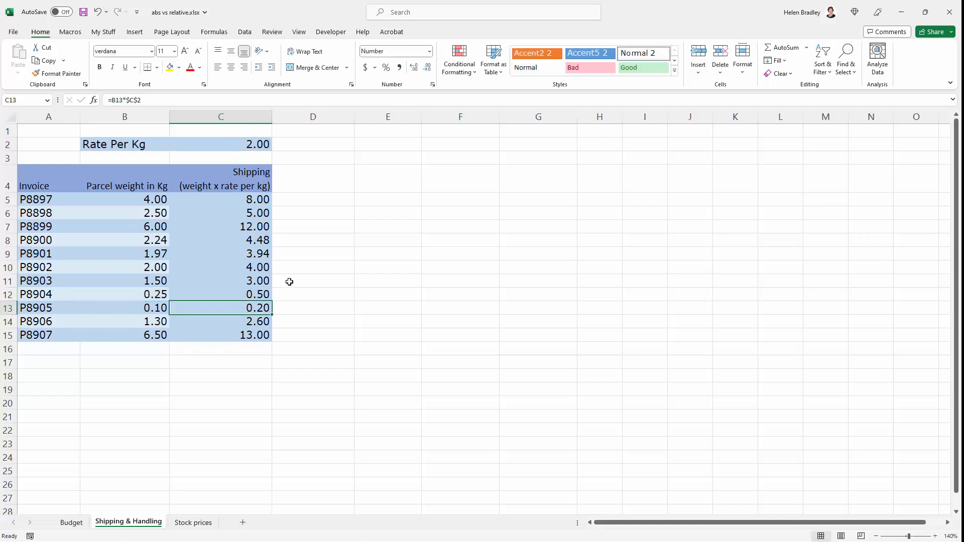
Step: Examine which cells the shipping formula in C5 refers to, leaving the formula as it is
left_click(232, 203)
double_click(215, 199)
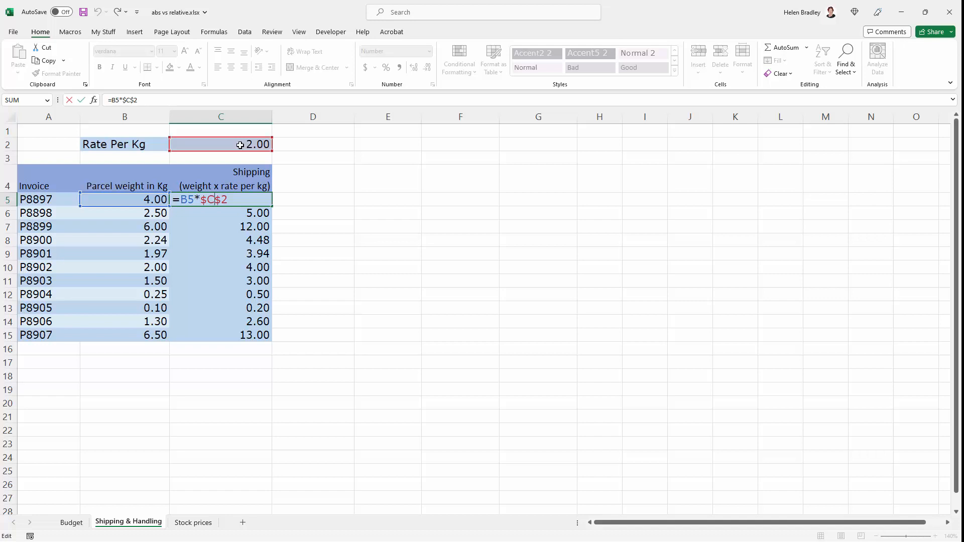
left_click(306, 203)
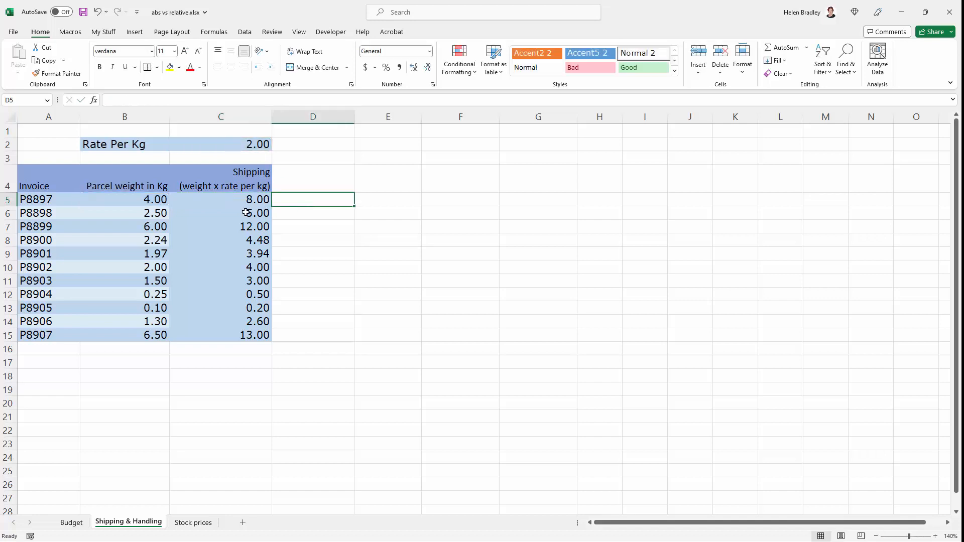
Step: Make the rate reference in C5 relative so the formula reads =B5*C2, and fill it down to C15
left_click(239, 198)
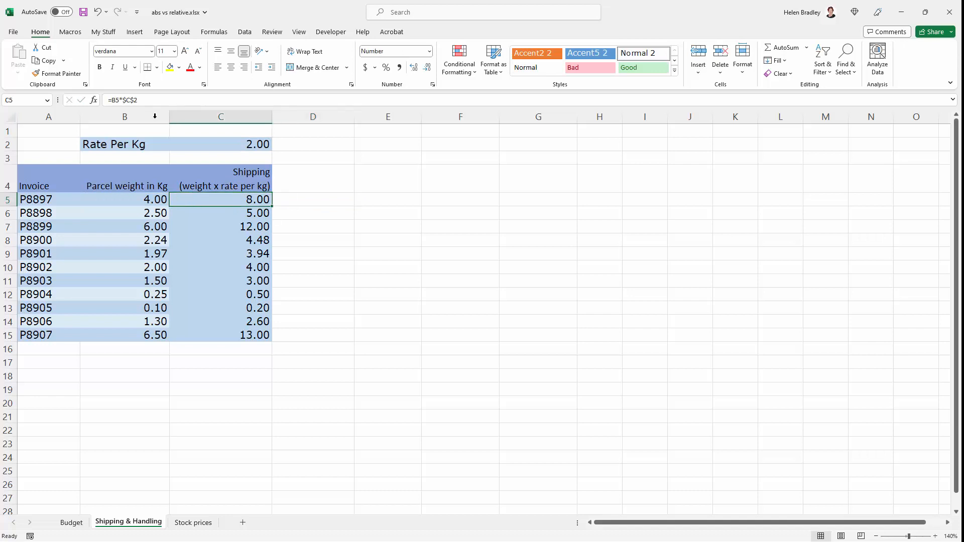
left_click(127, 98)
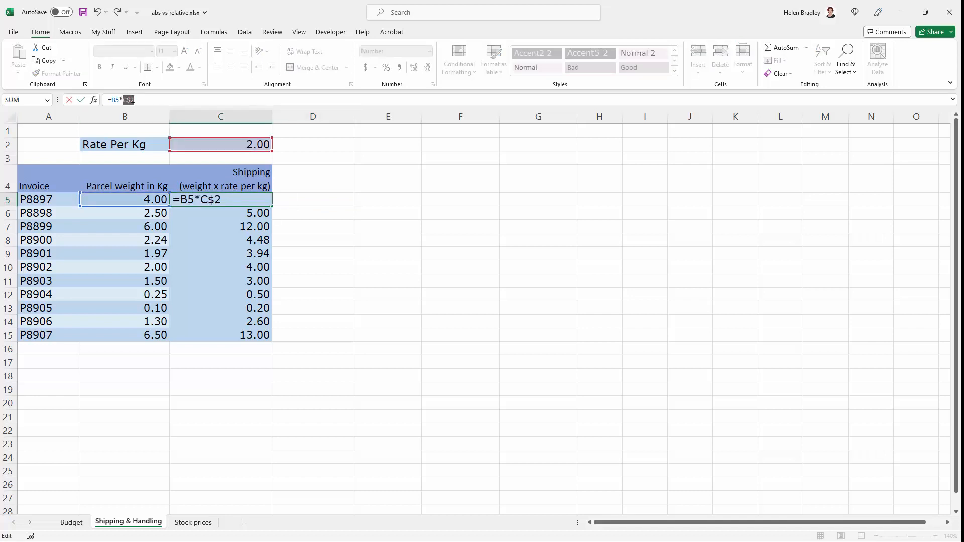
left_click(224, 200)
double_click(224, 200)
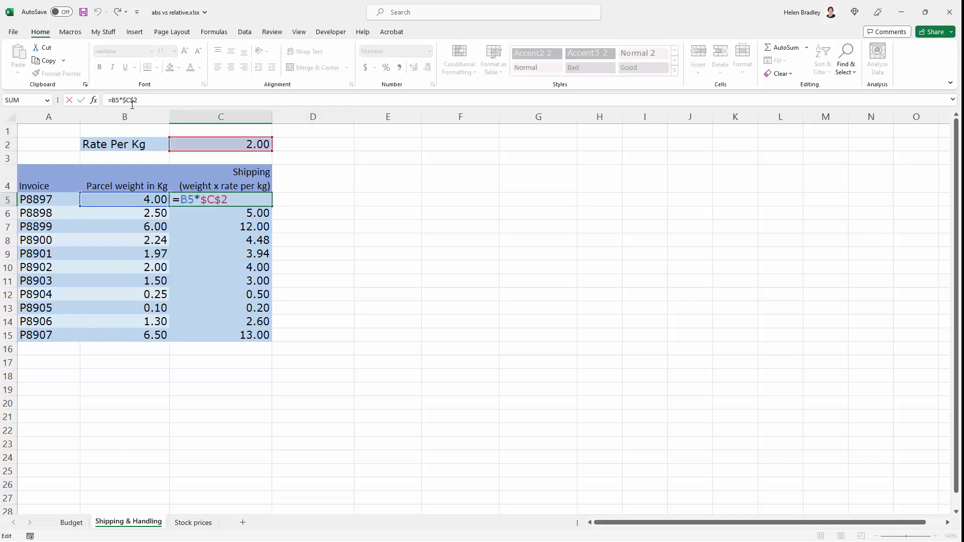
key("F4")
key("F4")
key("F4")
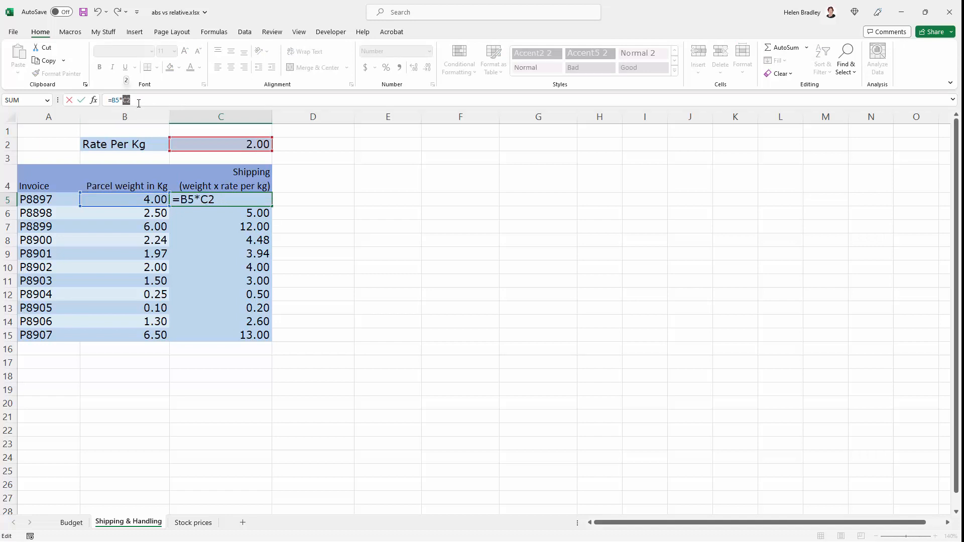
key("ctrl+Return")
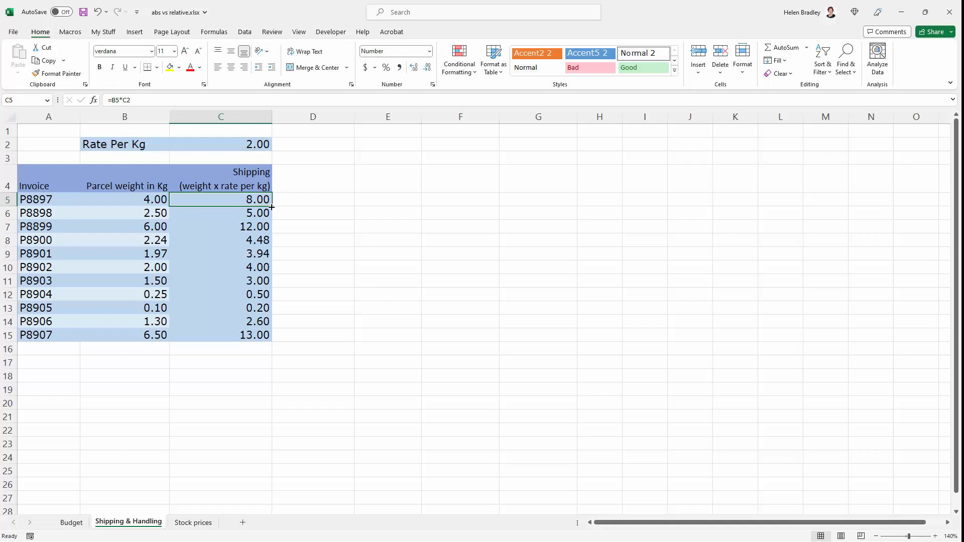
left_click_drag(271, 207, 269, 339)
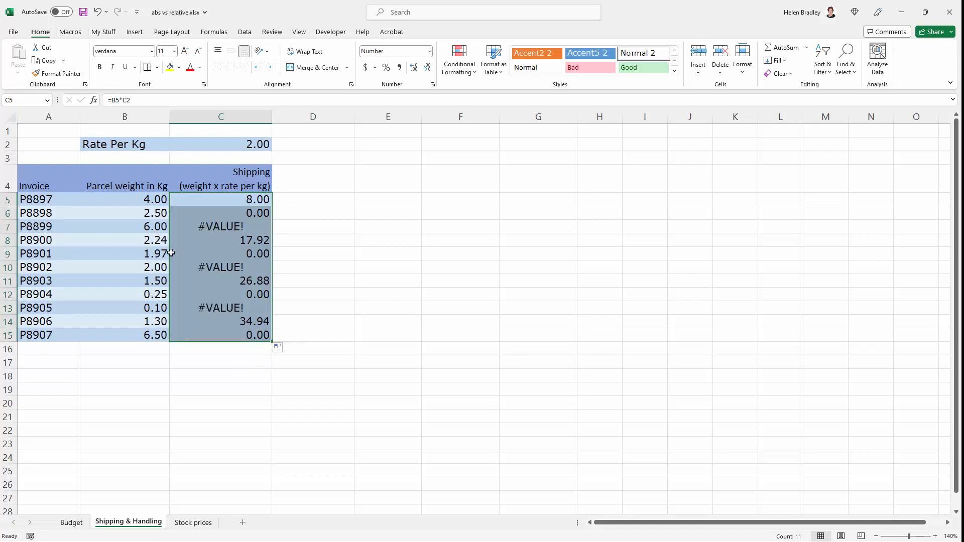
Step: Restore the absolute rate reference in C5 so the formula reads =B5*$C$2, and fill it down to C15
left_click(197, 199)
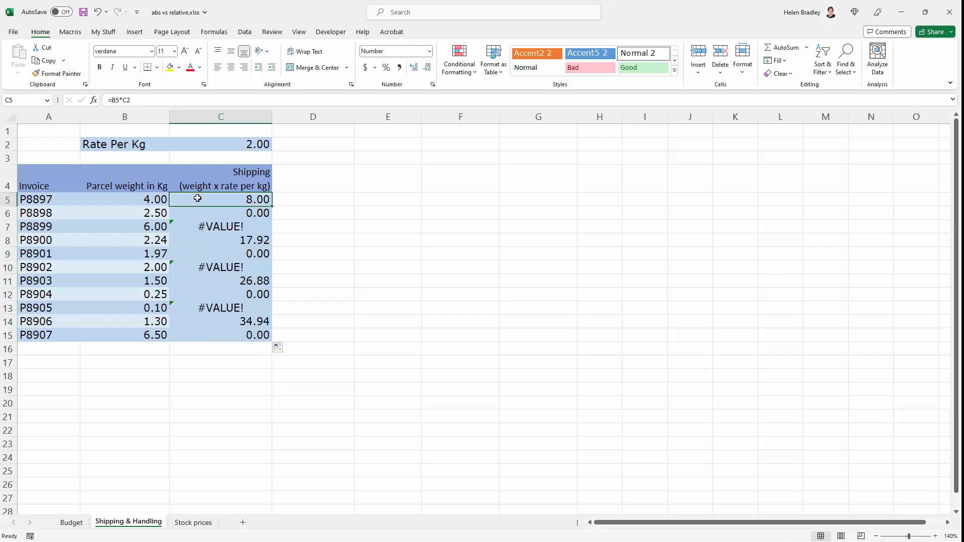
left_click(125, 100)
key("F4")
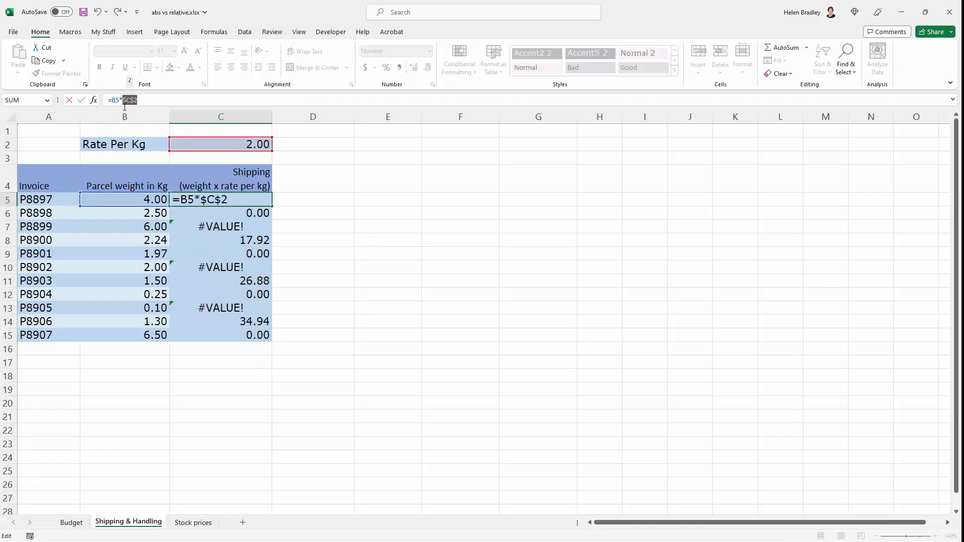
left_click(144, 100)
key("Return")
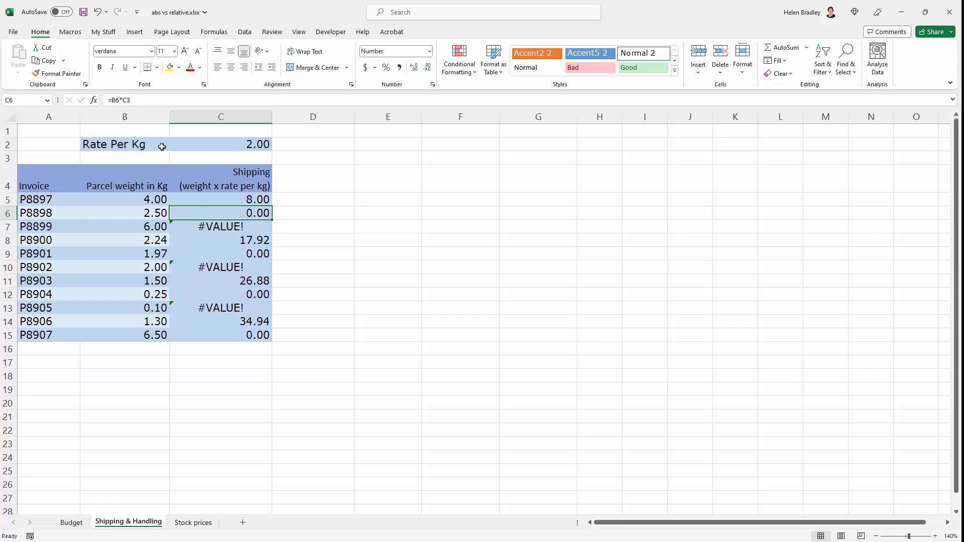
left_click(247, 199)
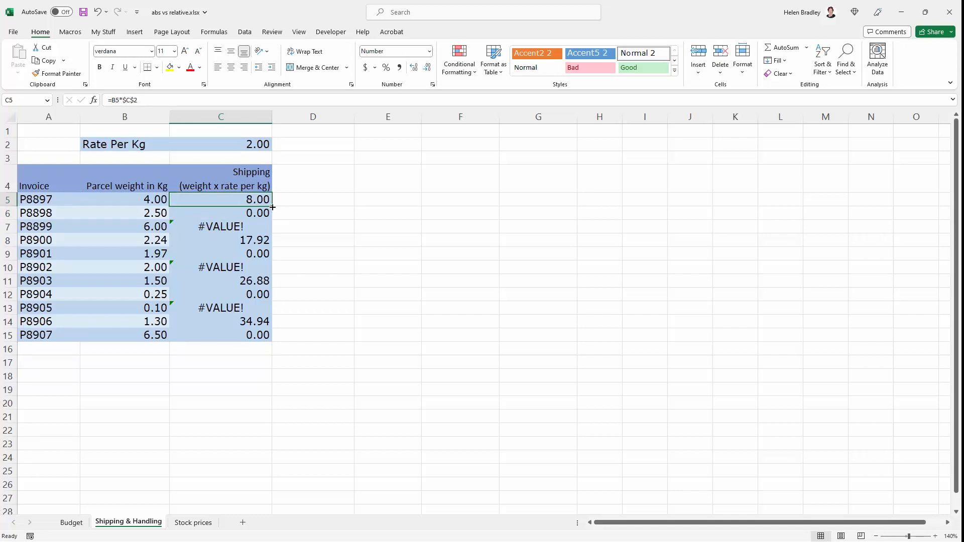
left_click_drag(273, 207, 273, 338)
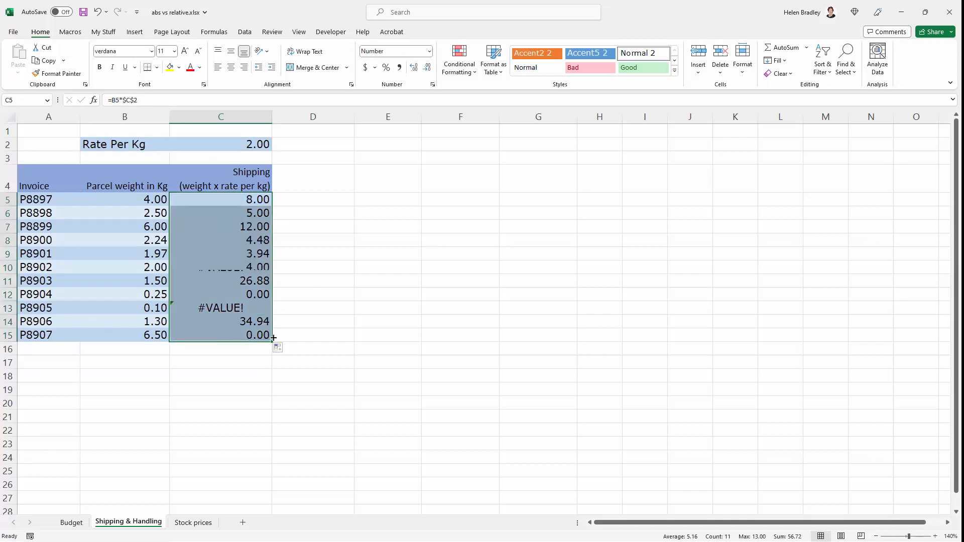
left_click(292, 335)
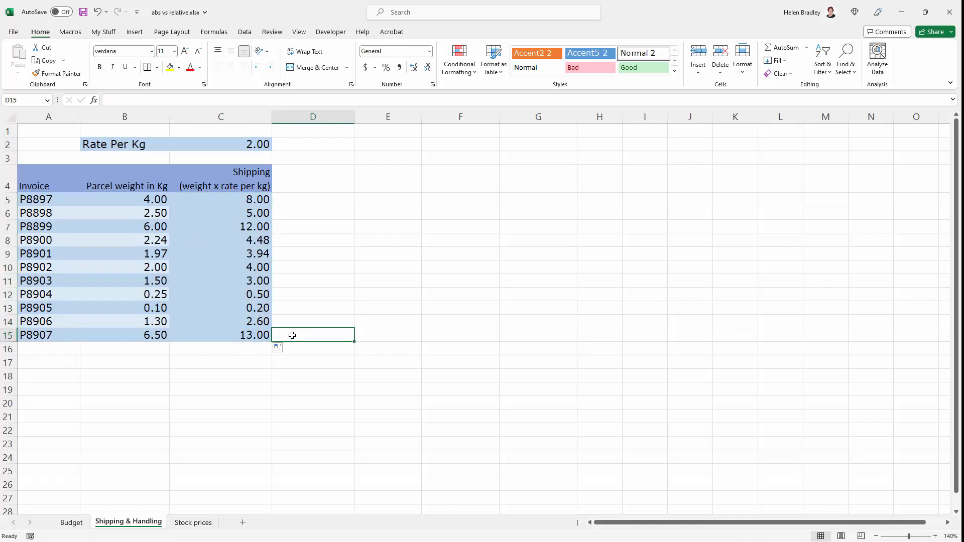